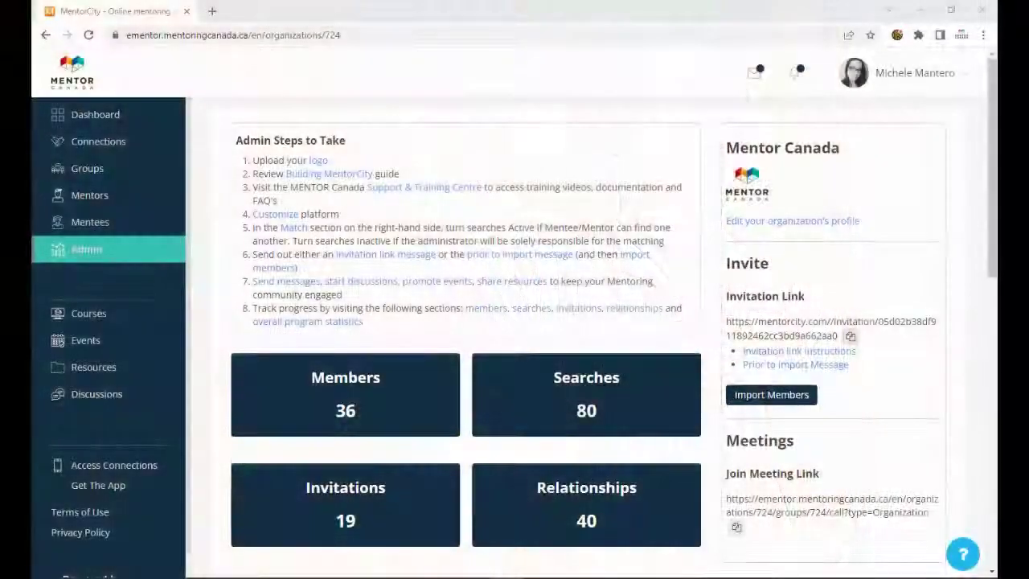
Step: Show the system-generated Mentoring Relationships messages under Send Messages
scroll(881, 294, down, 4)
scroll(891, 340, down, 3)
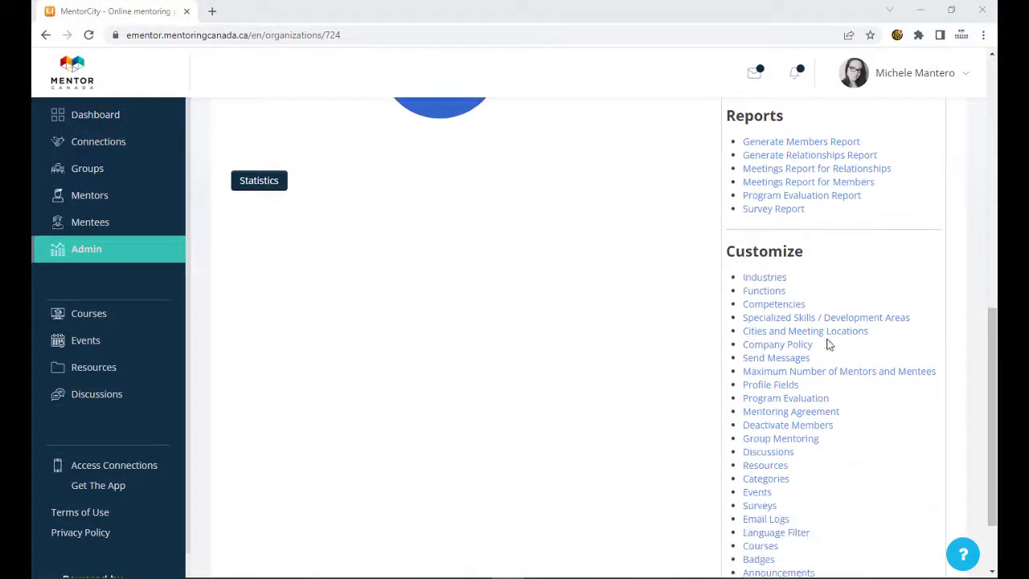
click(786, 358)
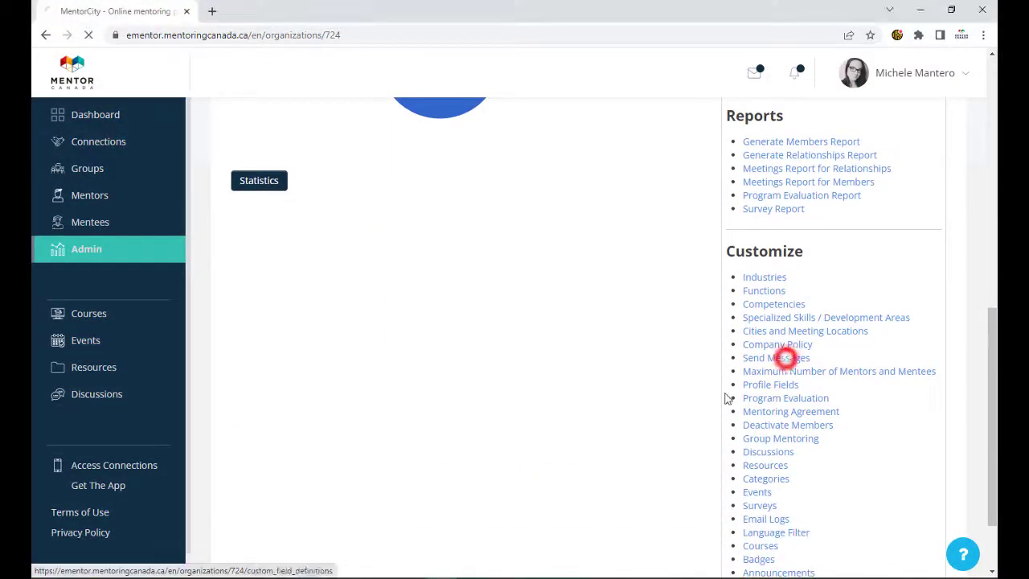
click(413, 166)
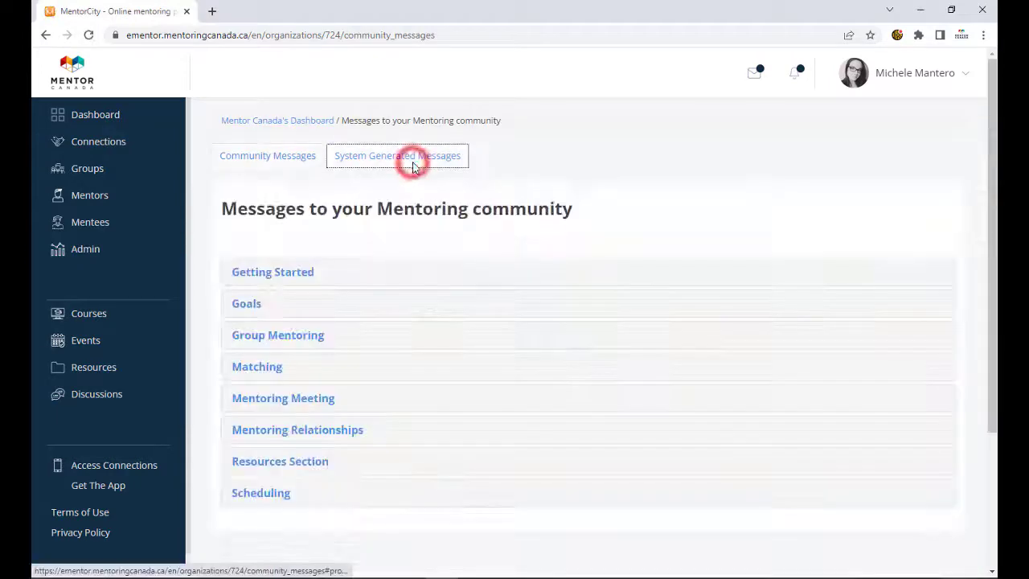
click(256, 431)
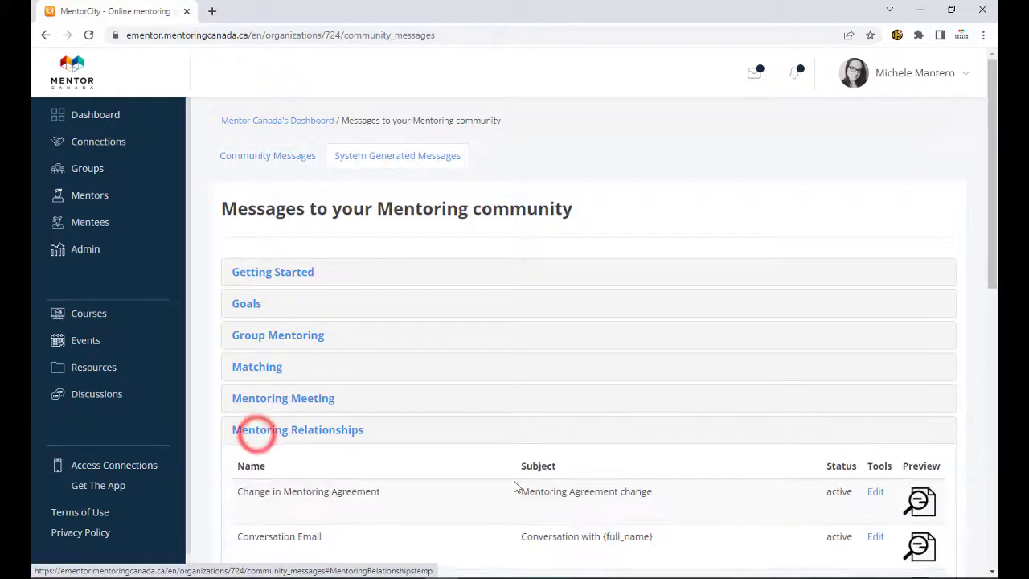
Step: Edit the Program Evaluation message and set it to Inactive
scroll(511, 480, down, 4)
scroll(511, 480, down, 3)
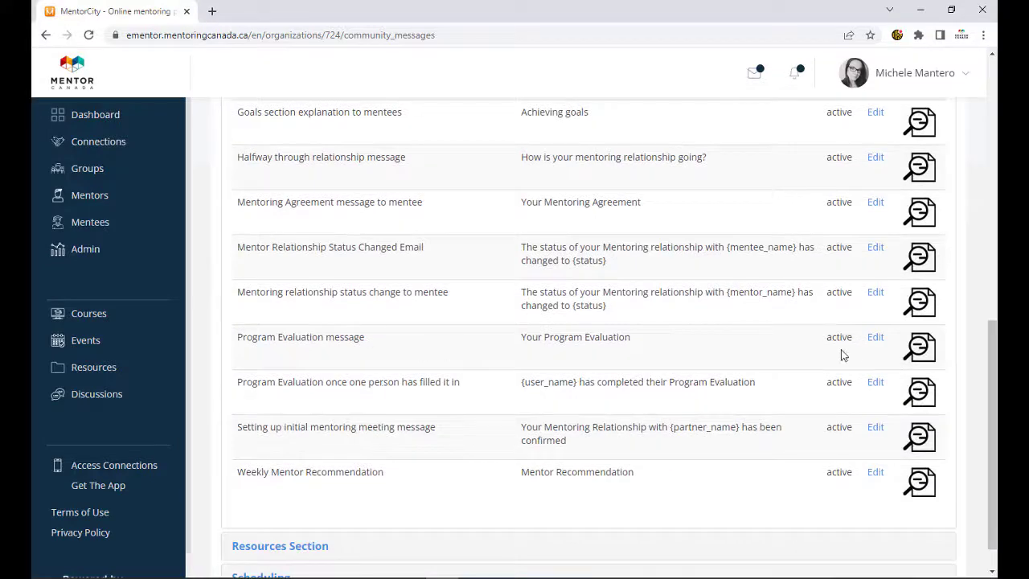
click(874, 337)
scroll(501, 406, down, 10)
scroll(501, 406, down, 3)
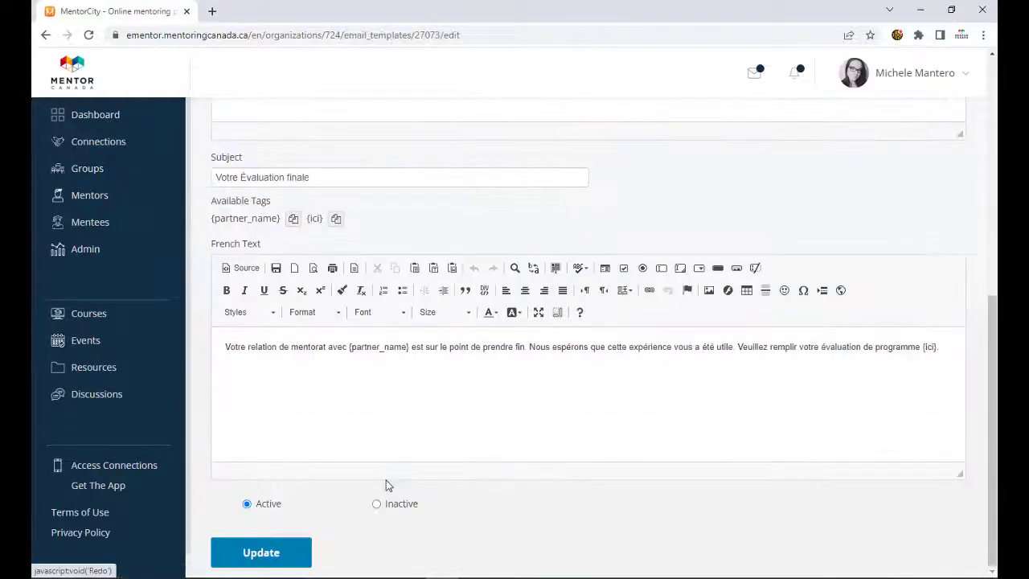
click(376, 504)
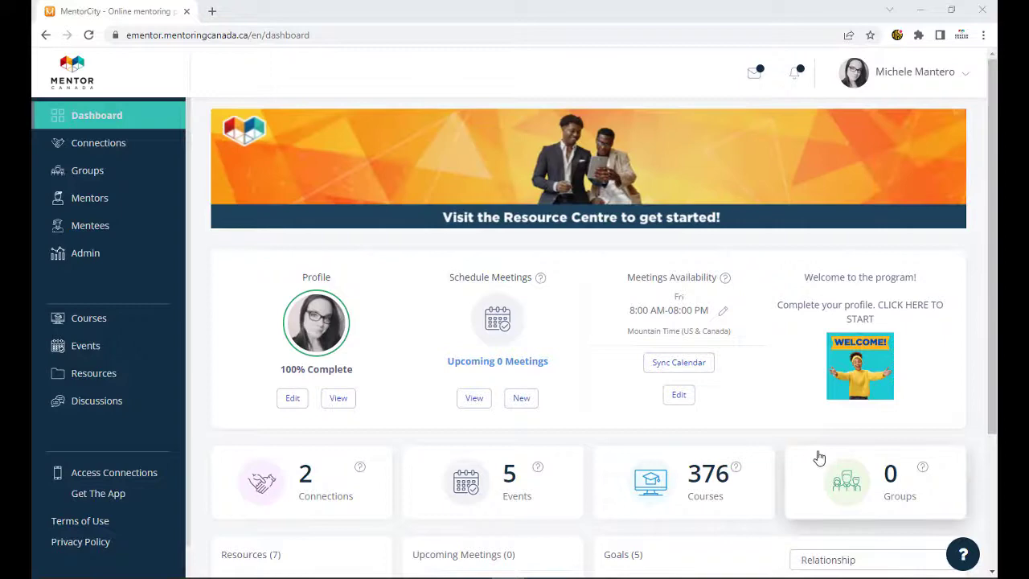
Step: Open Program Evaluation from the Admin page's Customize list
click(82, 256)
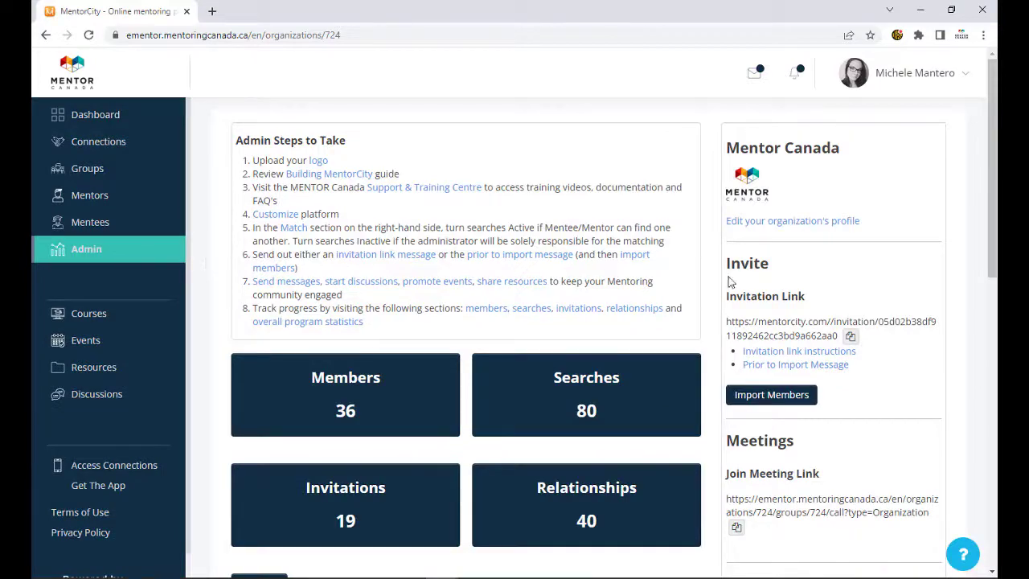
scroll(972, 335, down, 3)
scroll(968, 362, down, 2)
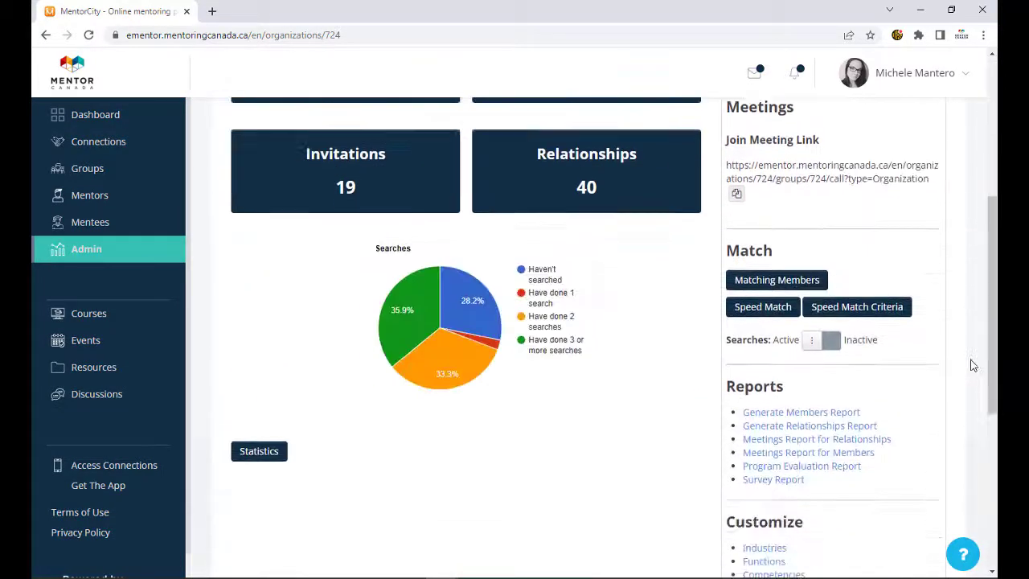
scroll(967, 361, down, 3)
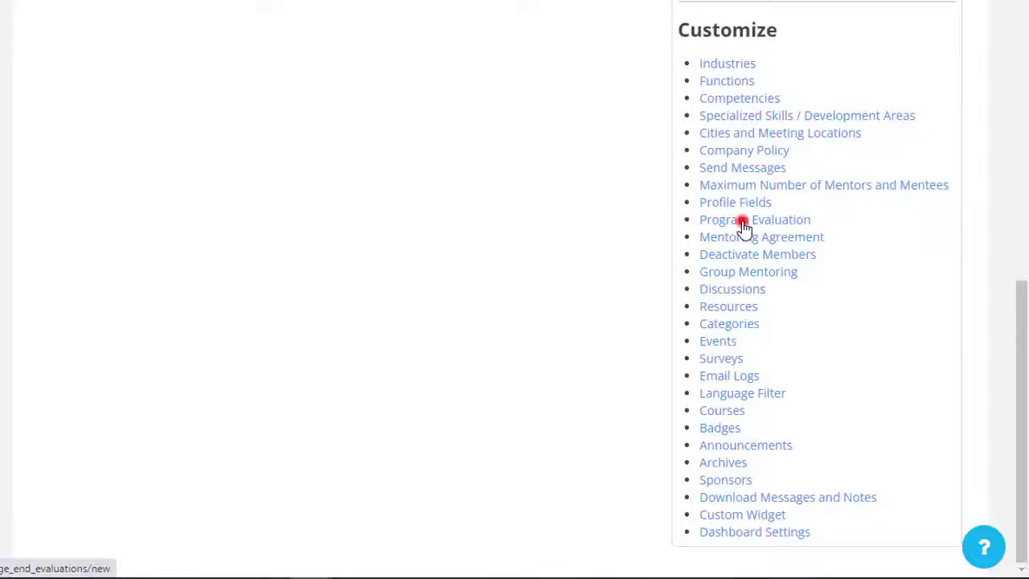
click(742, 223)
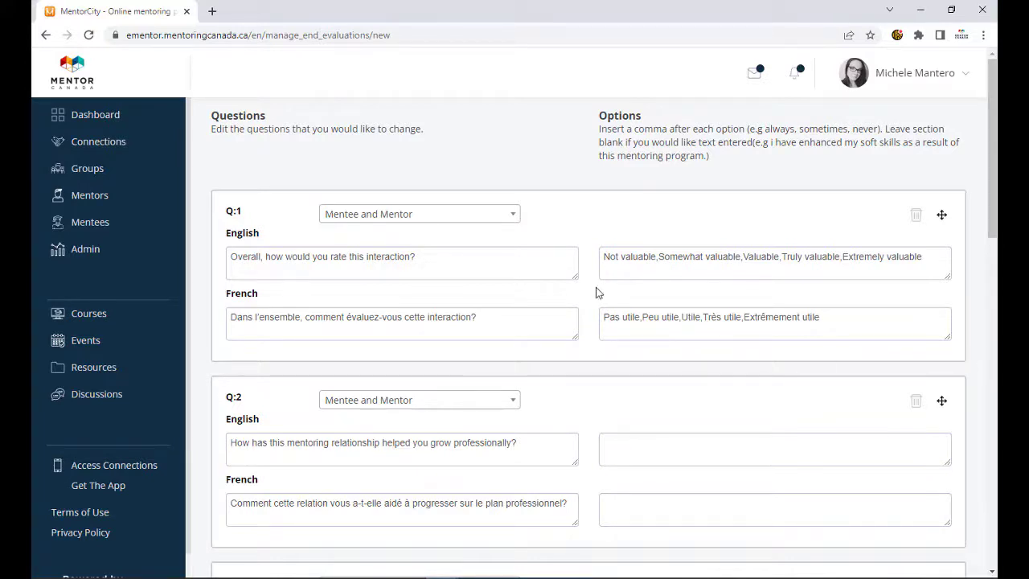
click(503, 215)
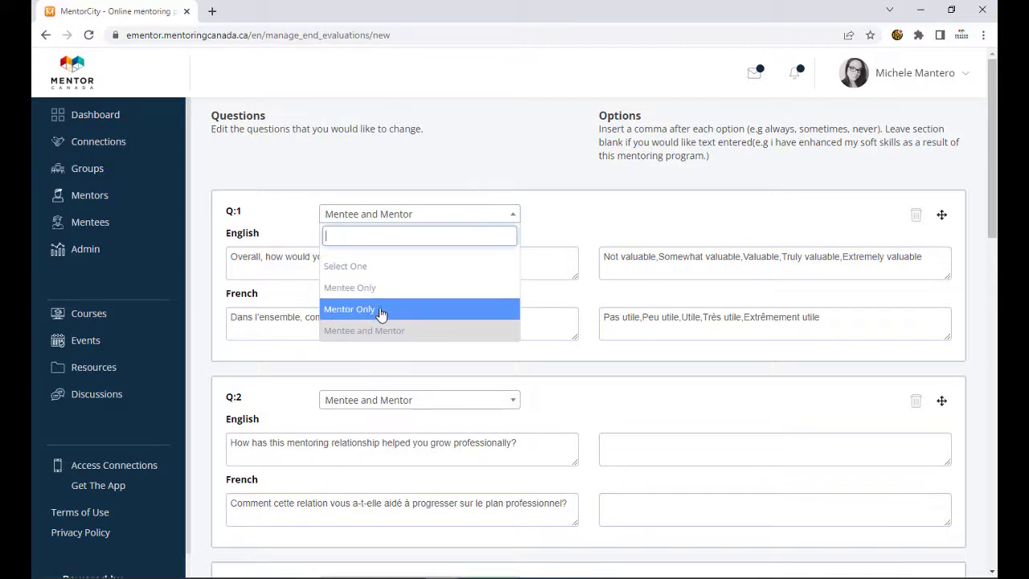
click(581, 227)
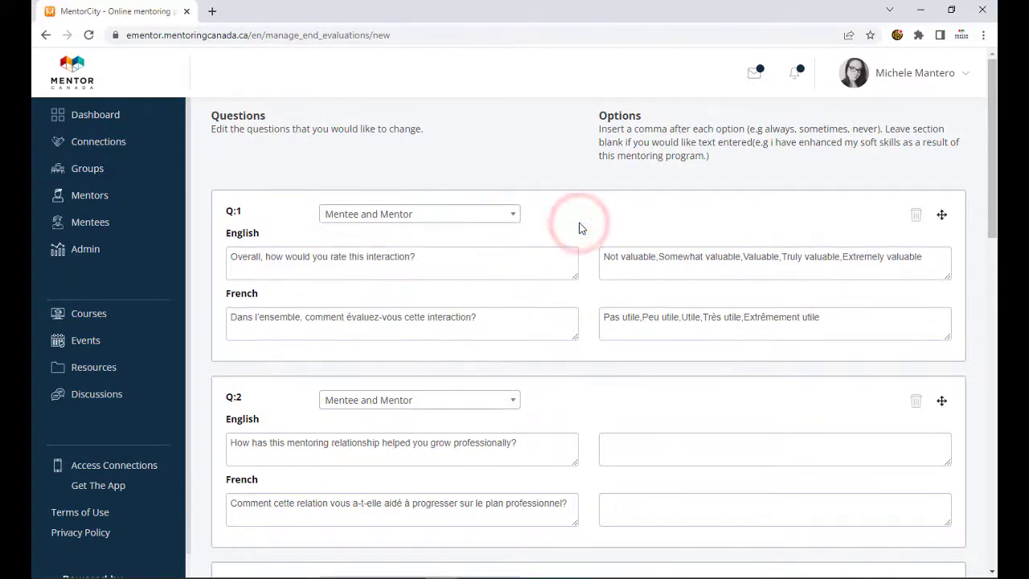
drag(455, 266, 206, 260)
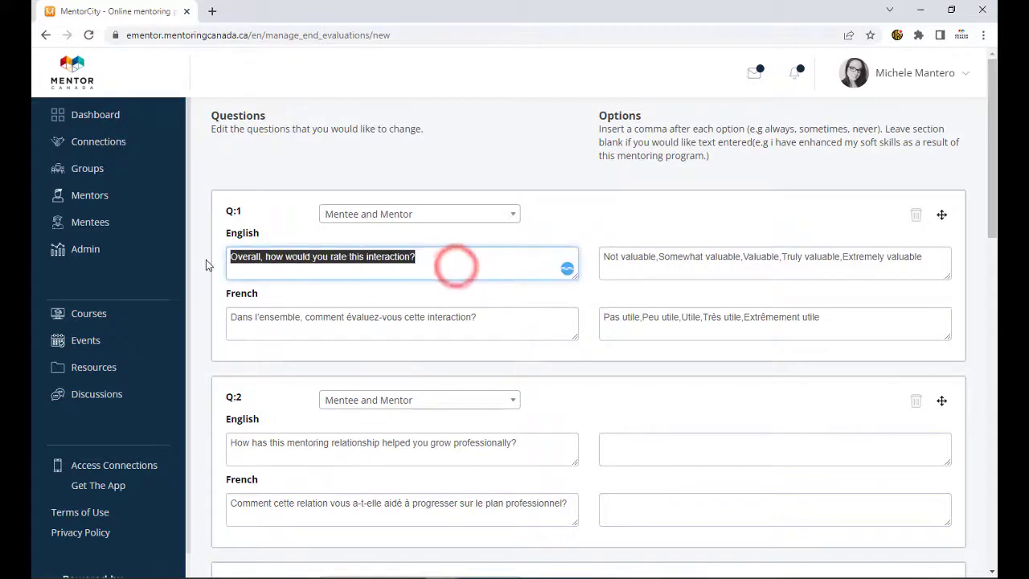
click(418, 242)
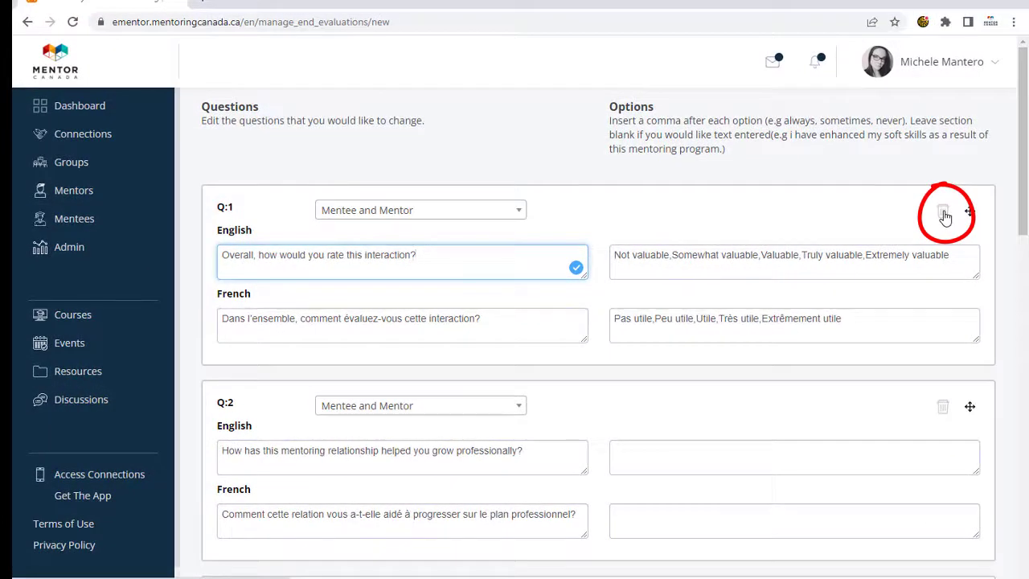
scroll(988, 315, down, 2)
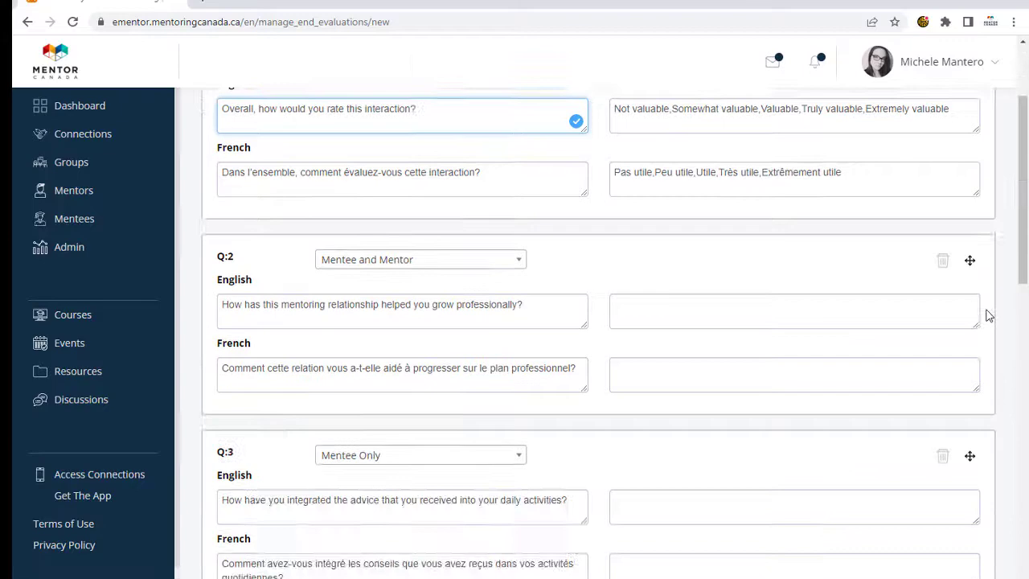
scroll(988, 315, down, 2)
scroll(989, 314, down, 3)
scroll(989, 315, down, 3)
scroll(988, 315, down, 2)
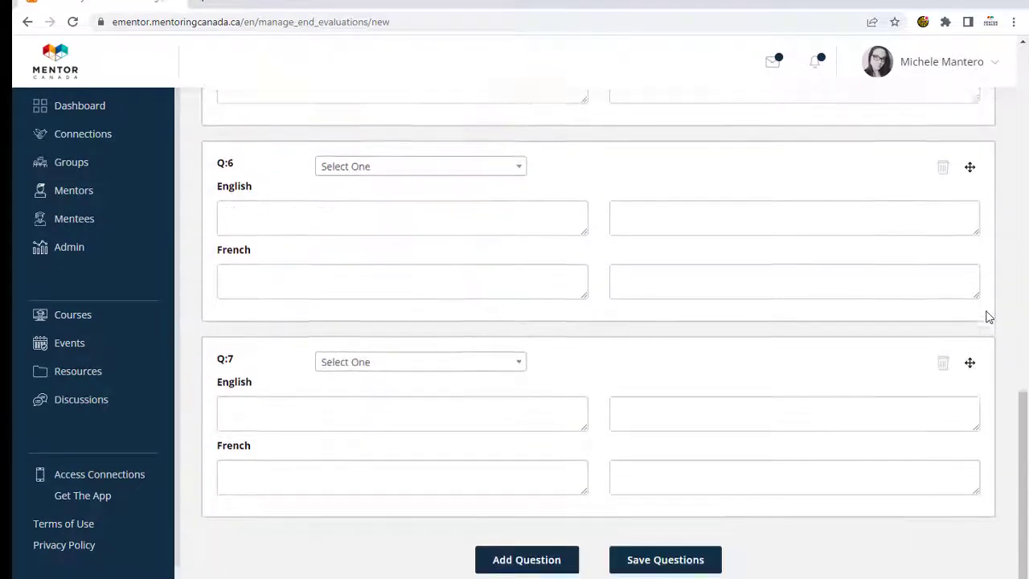
click(532, 557)
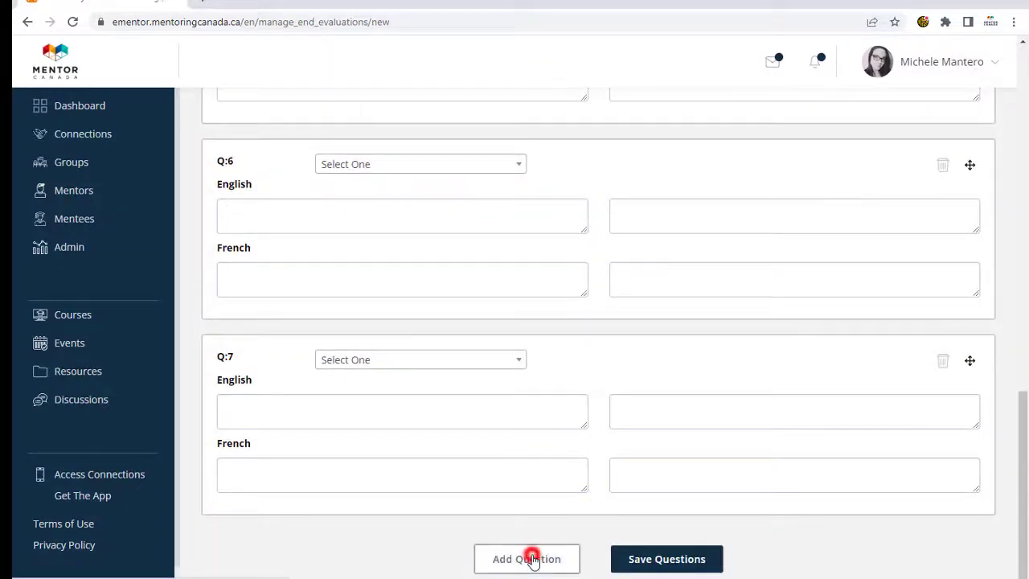
scroll(539, 535, up, 1)
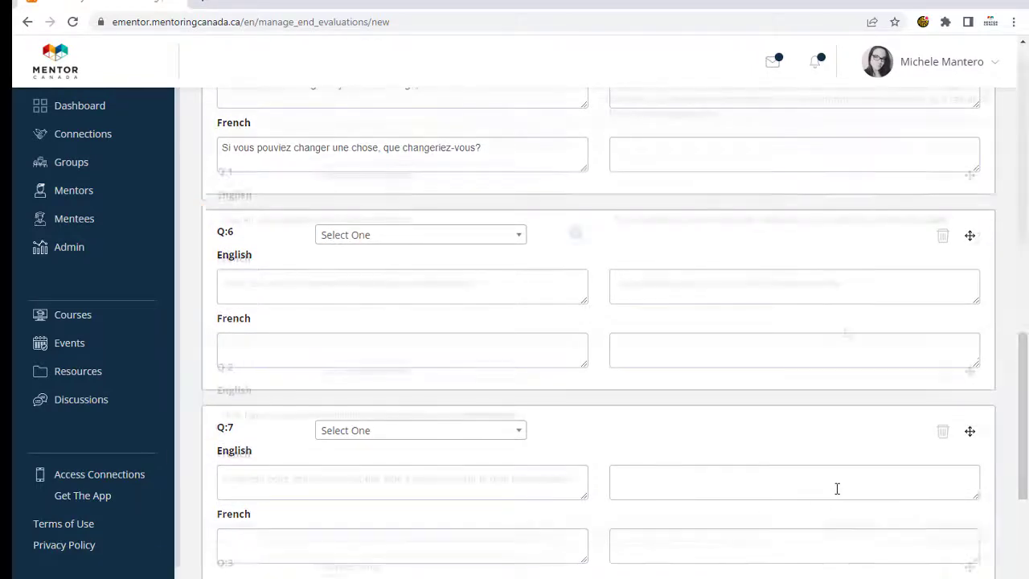
scroll(836, 487, up, 10)
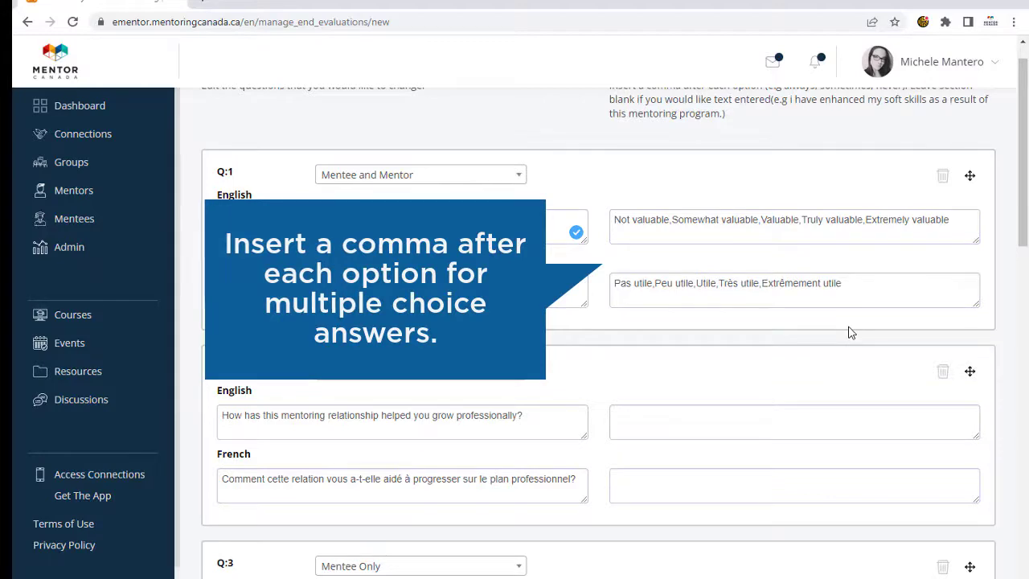
scroll(856, 385, down, 1)
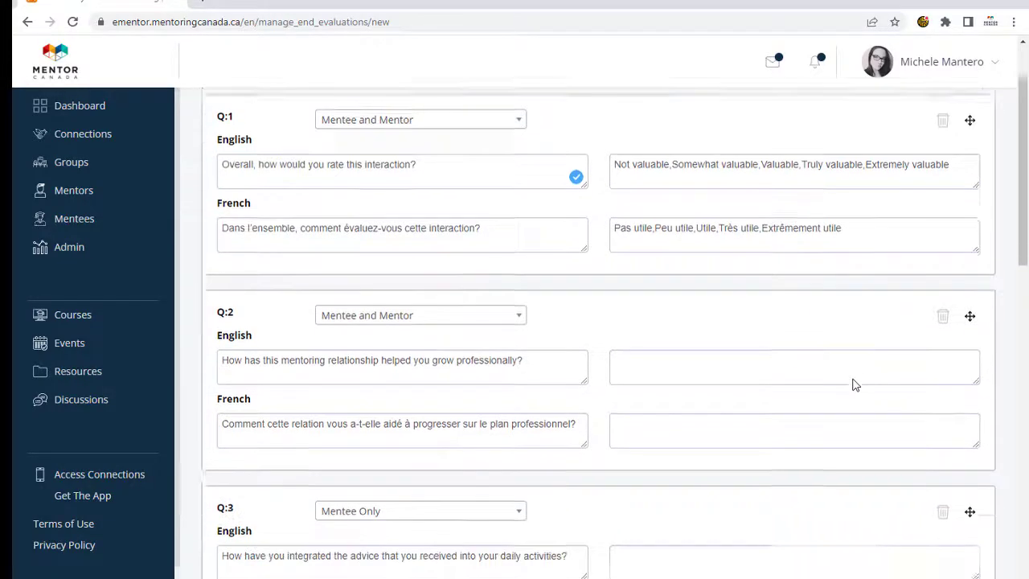
scroll(855, 385, down, 4)
scroll(856, 385, down, 4)
scroll(855, 385, down, 3)
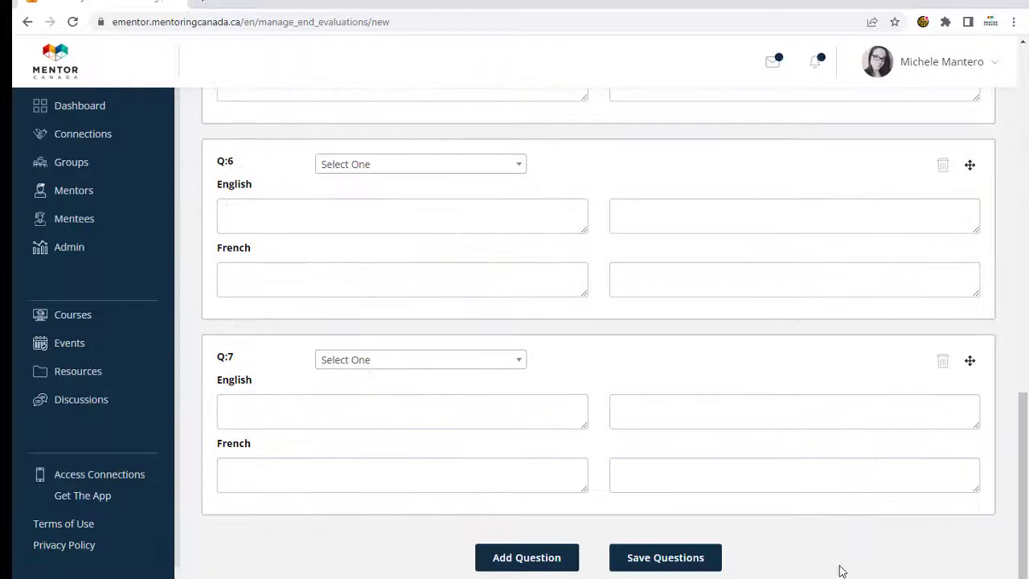
Step: Save the evaluation questions, then open the Relationships list from the Admin dashboard
click(662, 562)
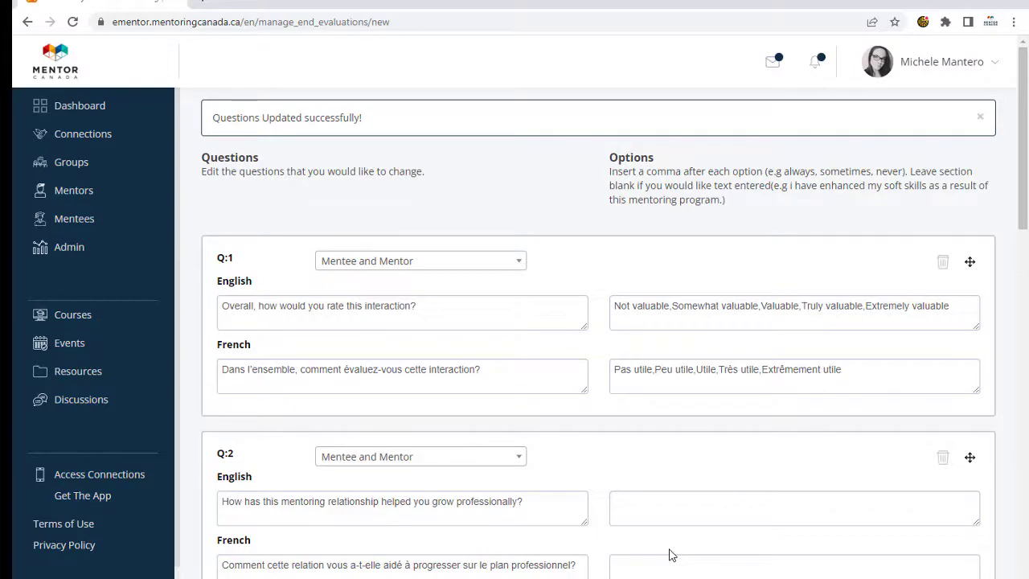
click(102, 249)
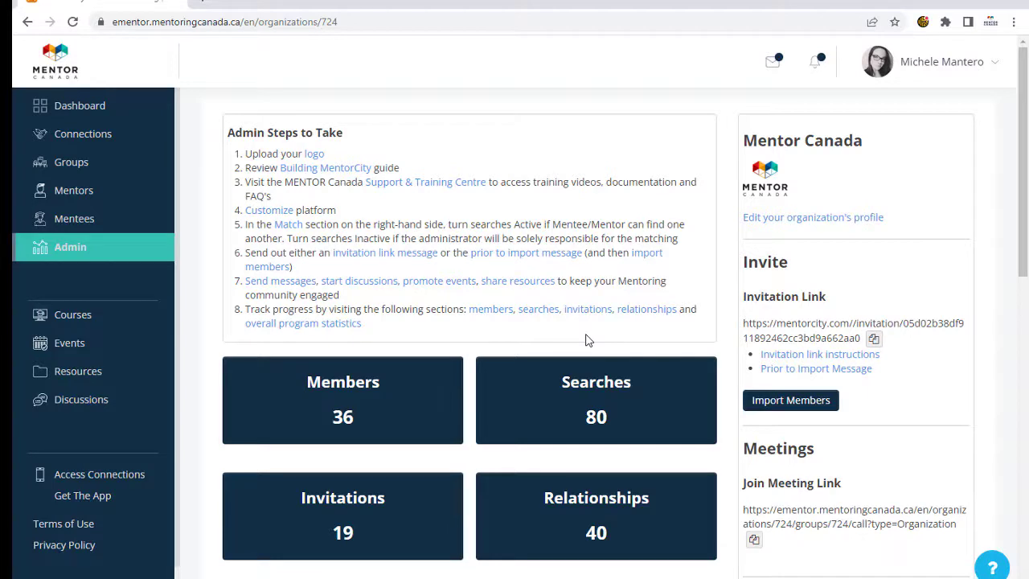
click(594, 498)
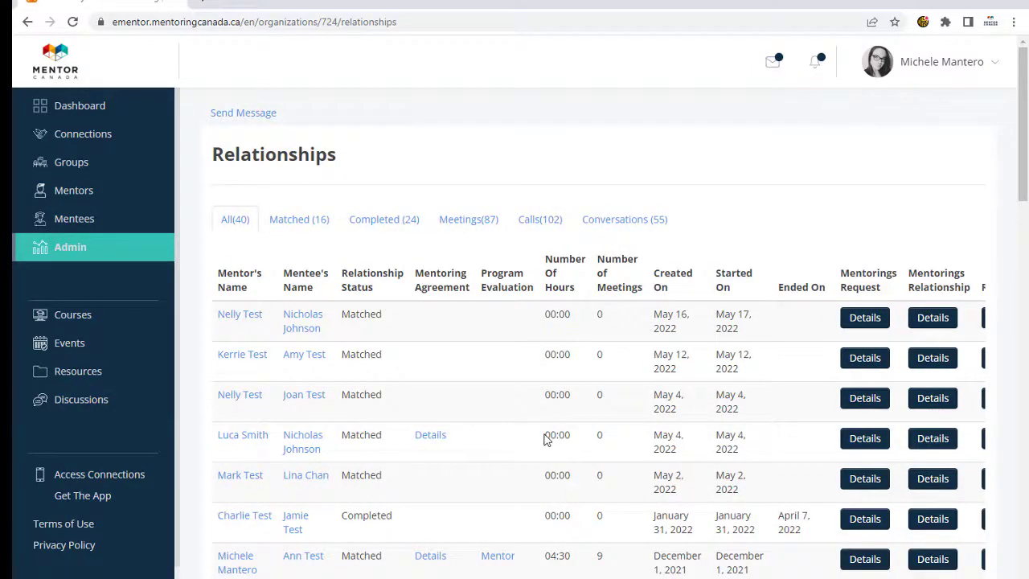
Step: Review the mentee's and mentor's evaluation answers for the completed May 2021 relationship
scroll(543, 438, down, 1)
scroll(543, 439, down, 1)
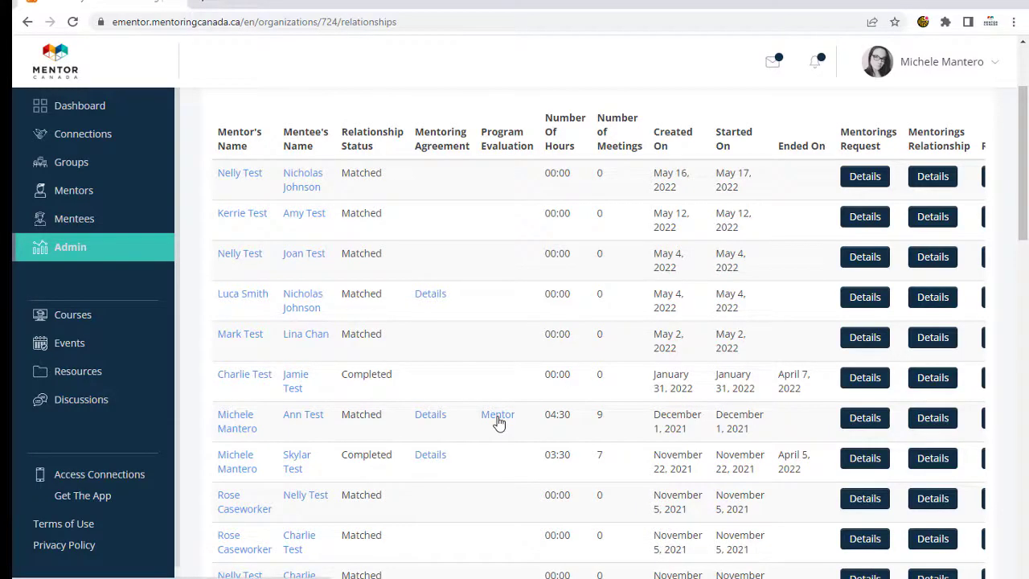
scroll(500, 424, down, 8)
scroll(500, 424, down, 5)
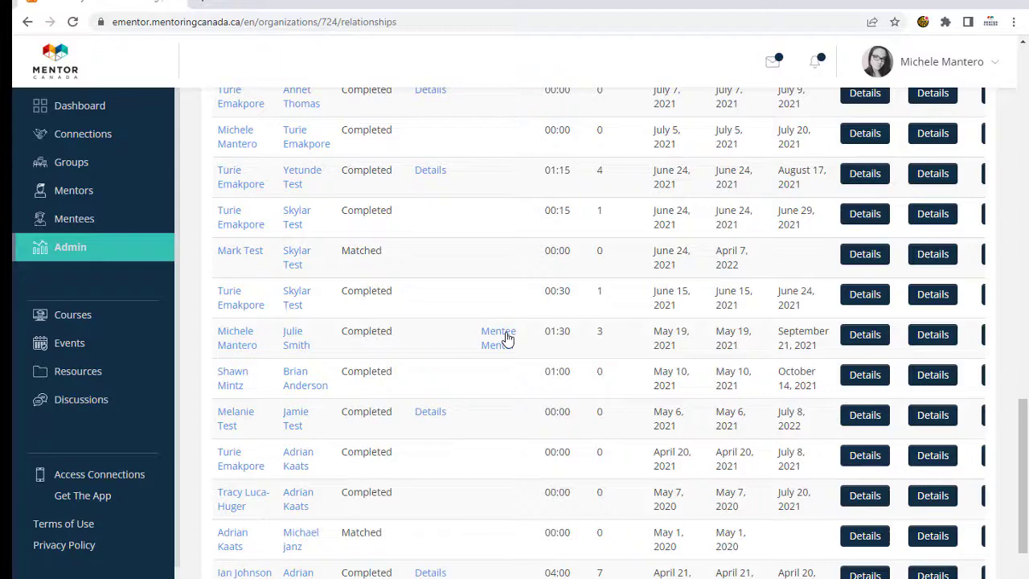
click(505, 338)
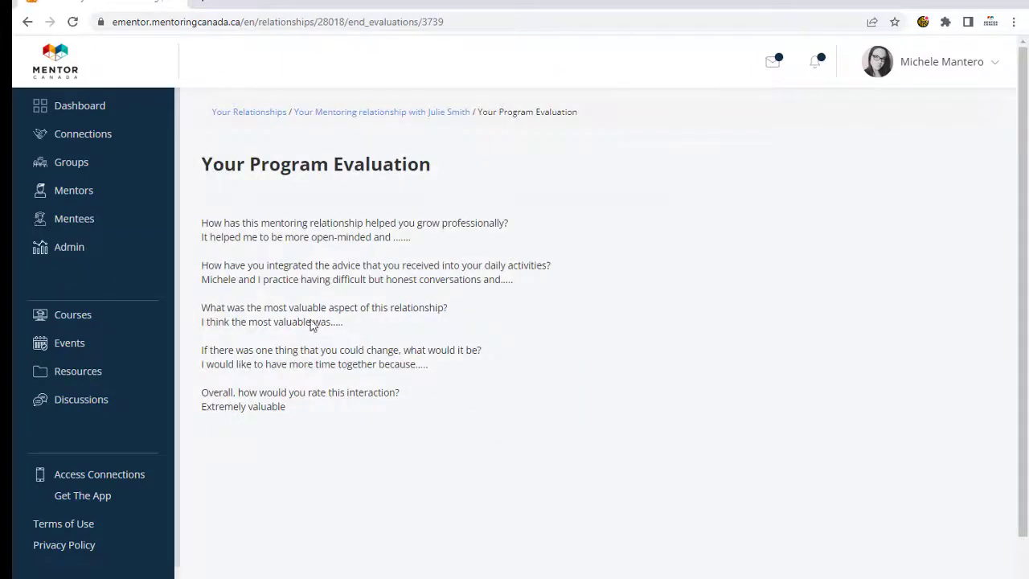
drag(215, 237, 361, 255)
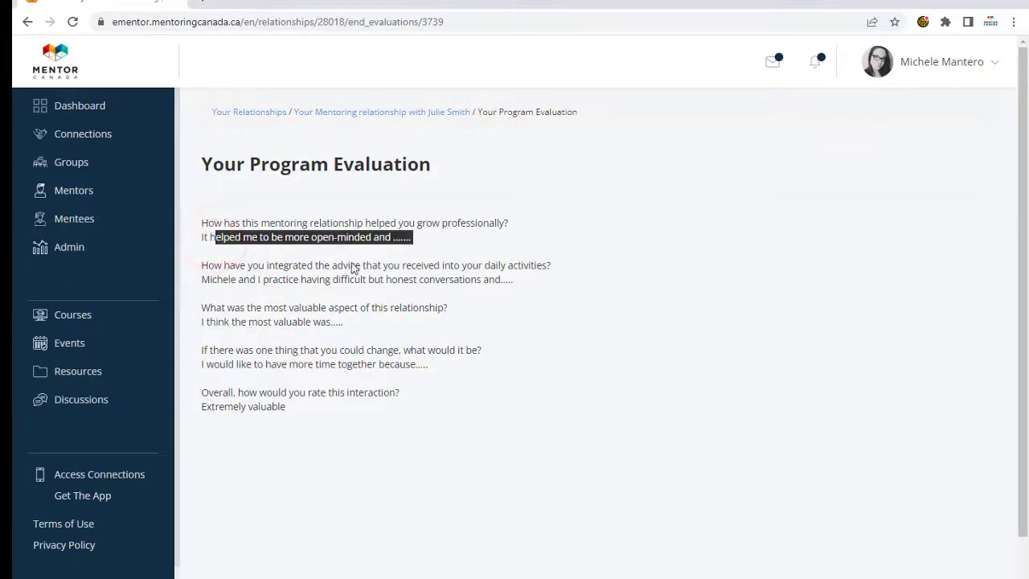
click(27, 22)
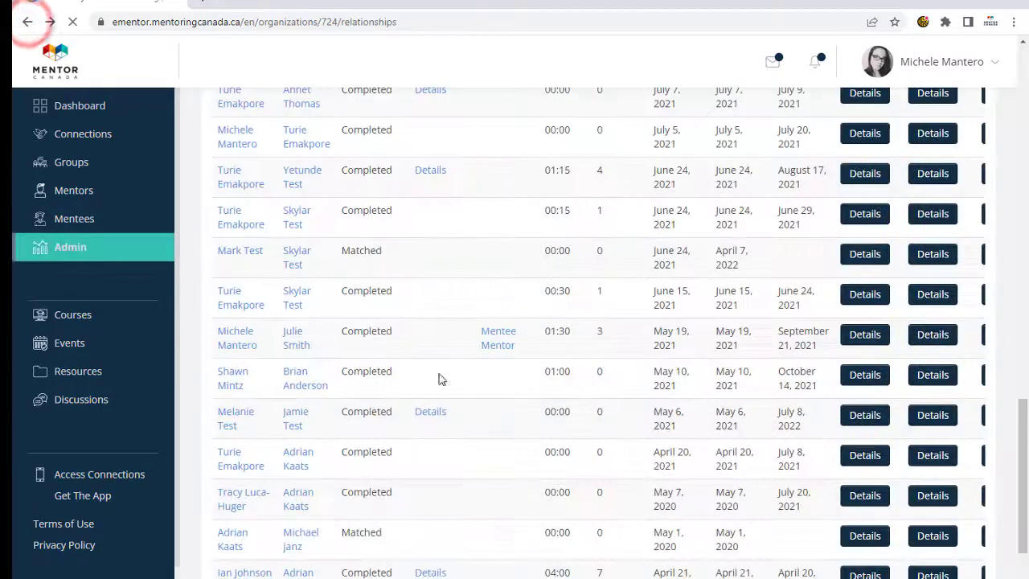
click(499, 347)
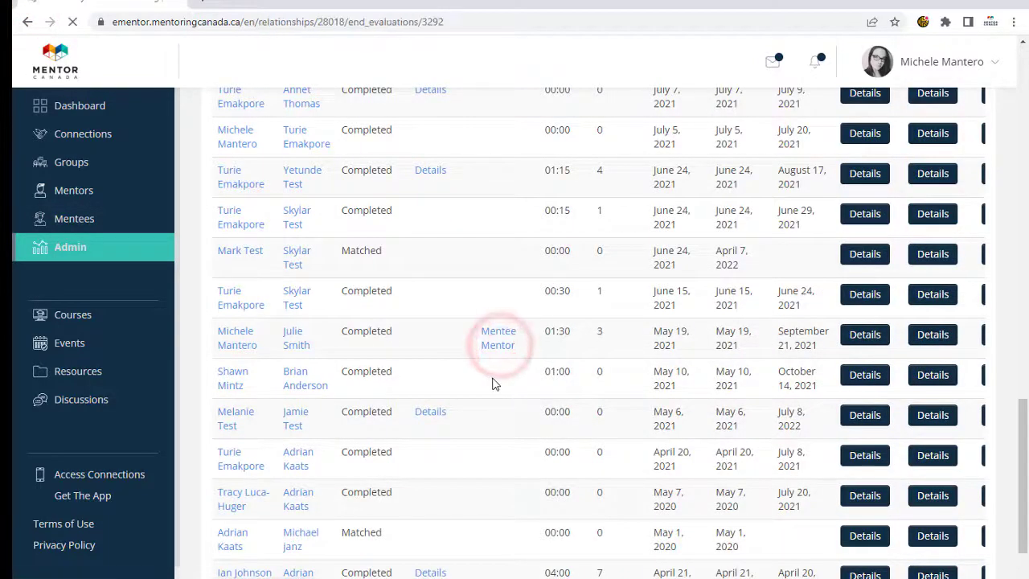
click(28, 23)
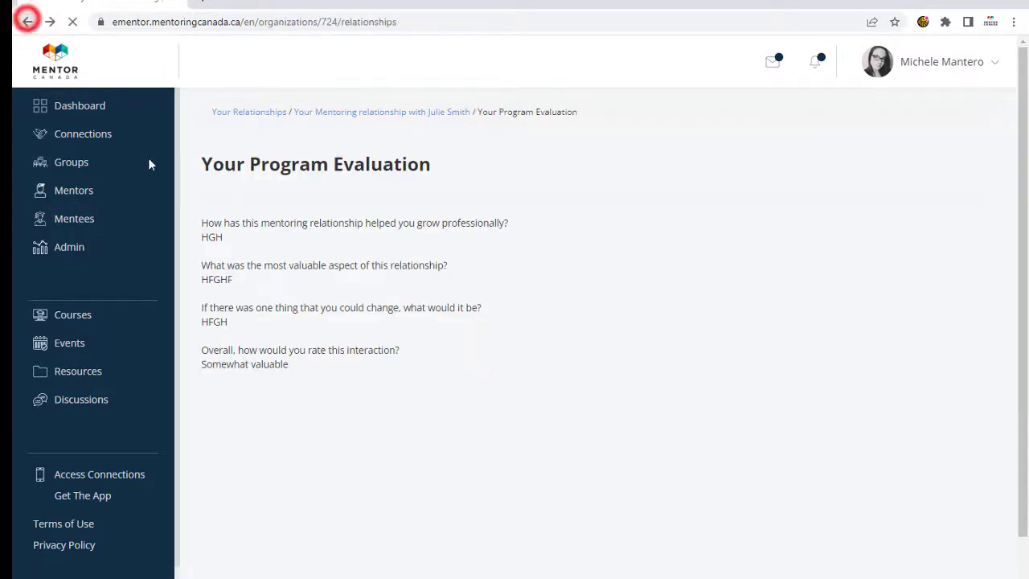
Step: Download the Program Evaluation Report from Admin Reports and open evaluations.csv in Excel
click(86, 250)
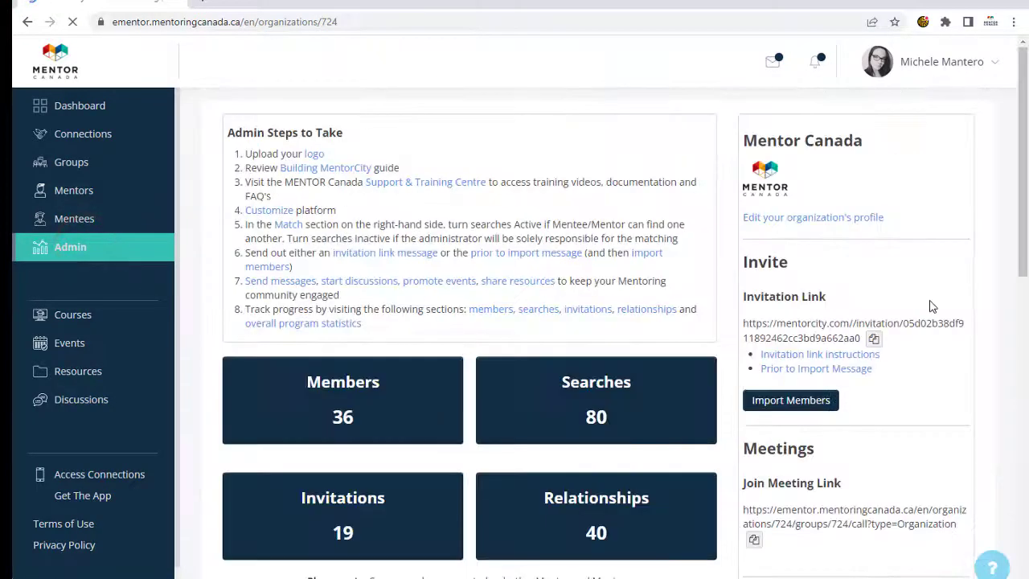
scroll(987, 236, down, 3)
scroll(990, 229, down, 3)
scroll(989, 229, down, 3)
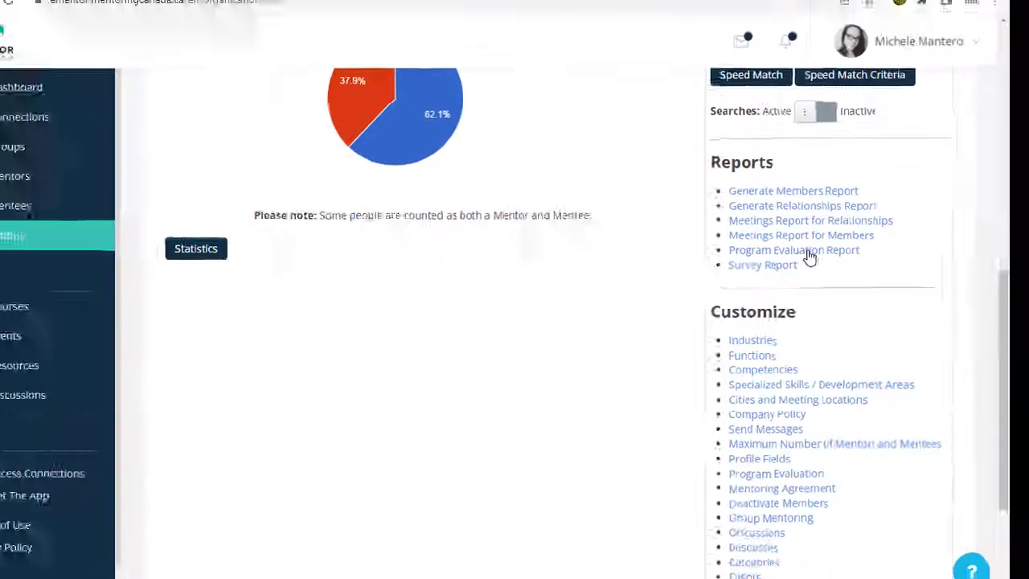
click(814, 265)
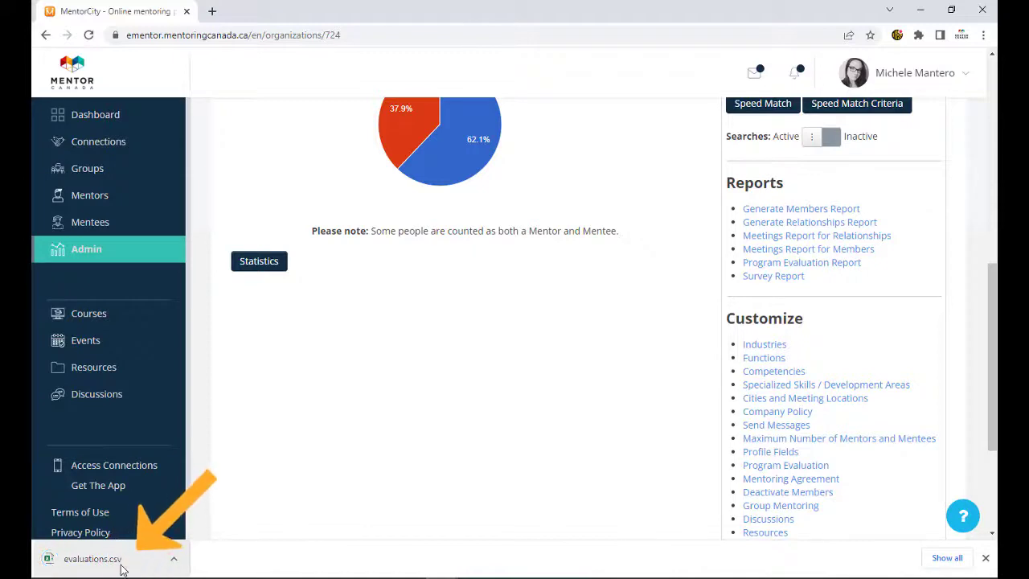
click(121, 563)
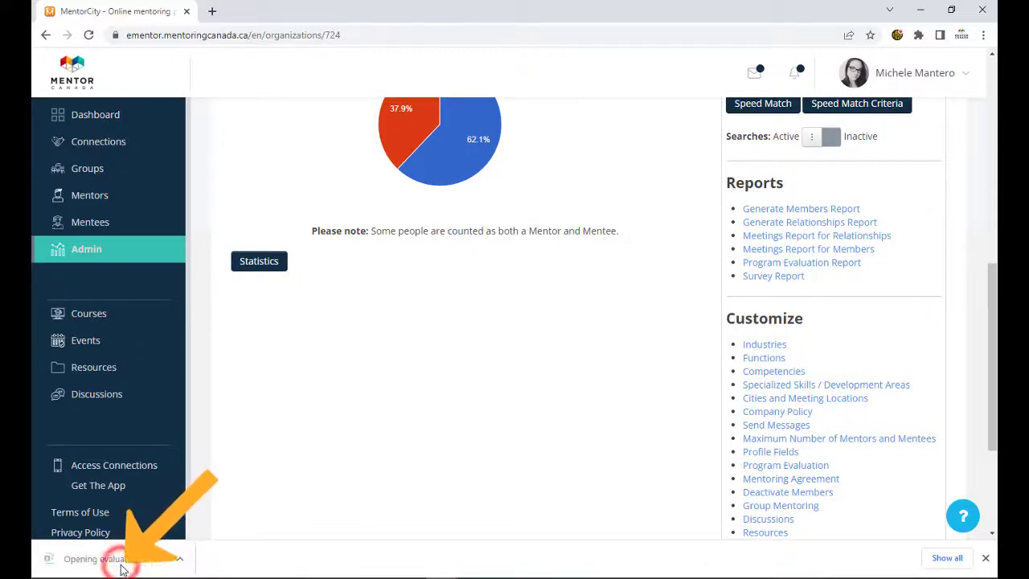